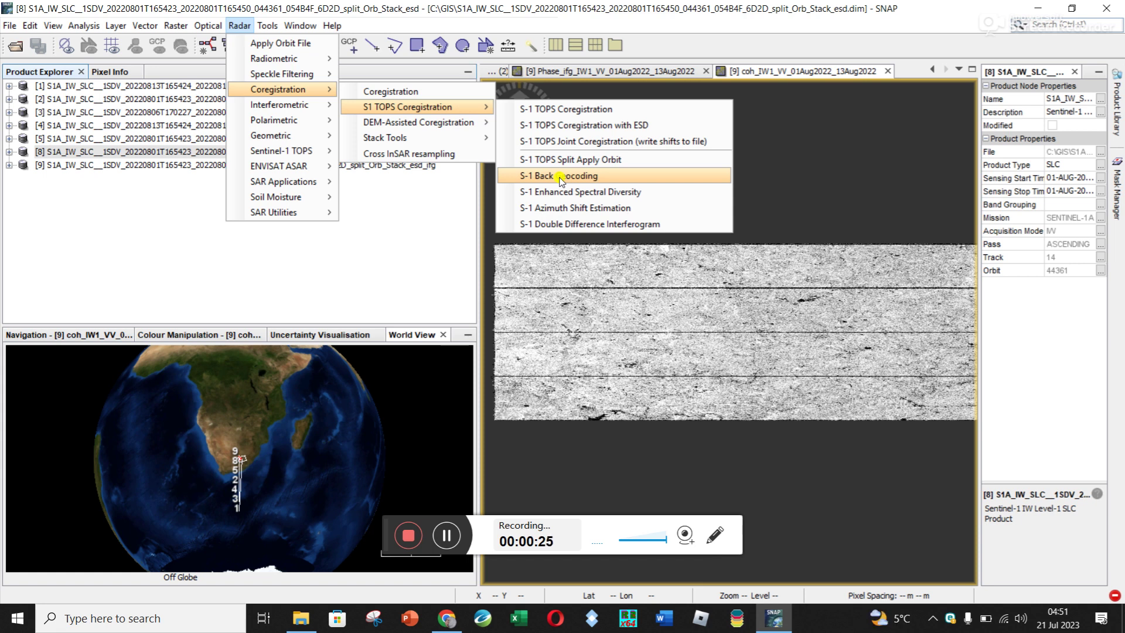
- Start S-1 Back Geocoding and show the product files to add in a detailed list with a widened name column
{"action": "left_click", "coordinate": [559, 176]}
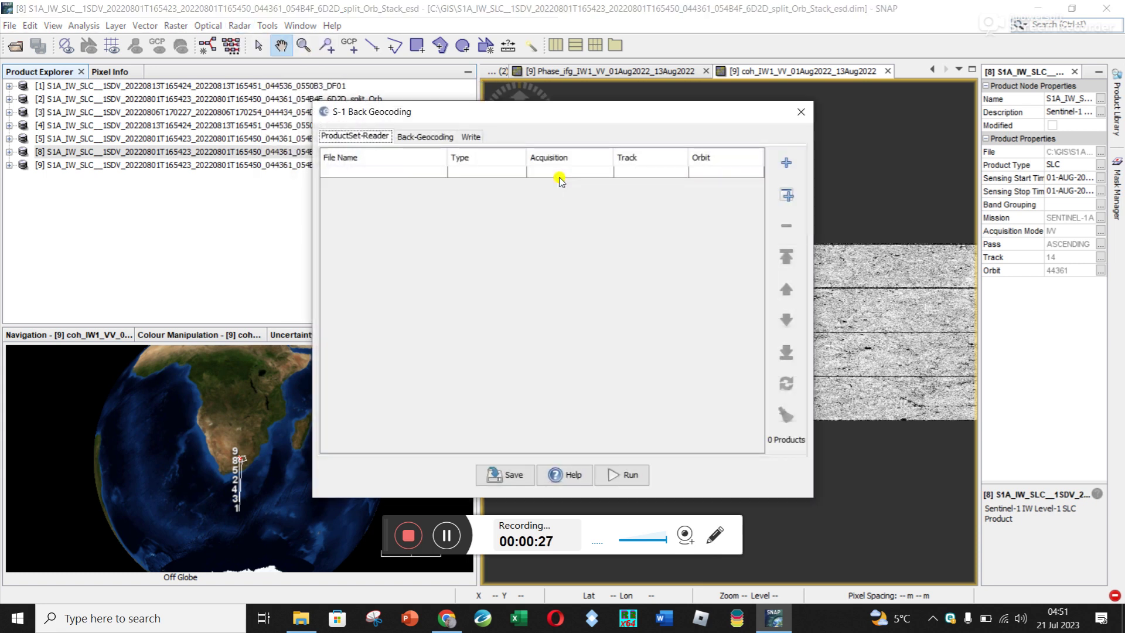
{"action": "left_click", "coordinate": [785, 163]}
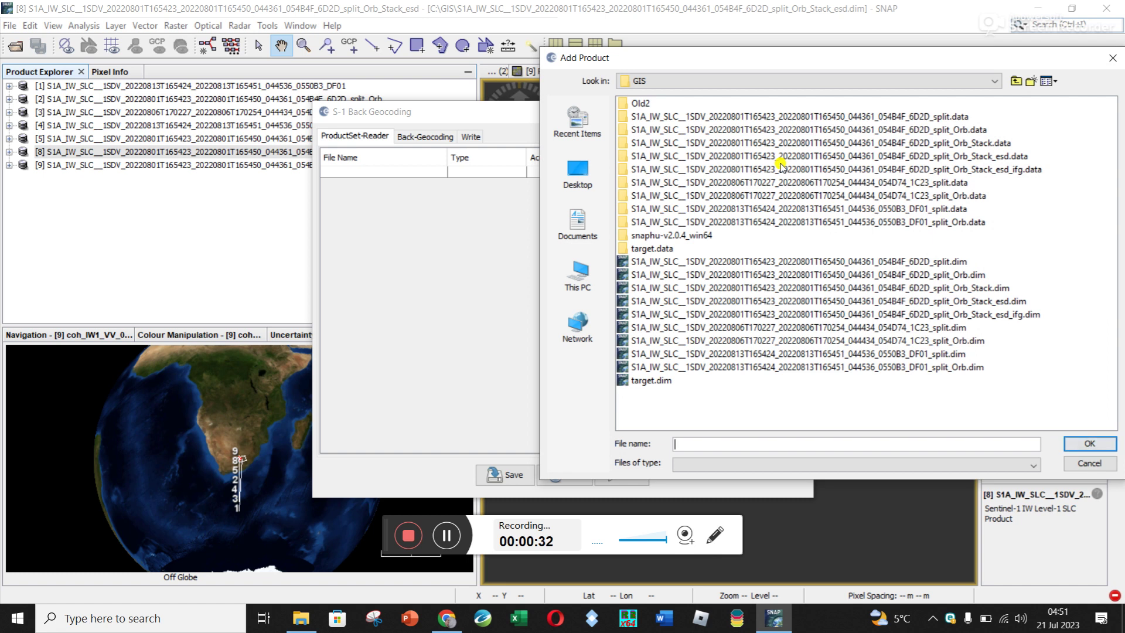
{"action": "left_click", "coordinate": [1089, 463]}
{"action": "left_click", "coordinate": [787, 163]}
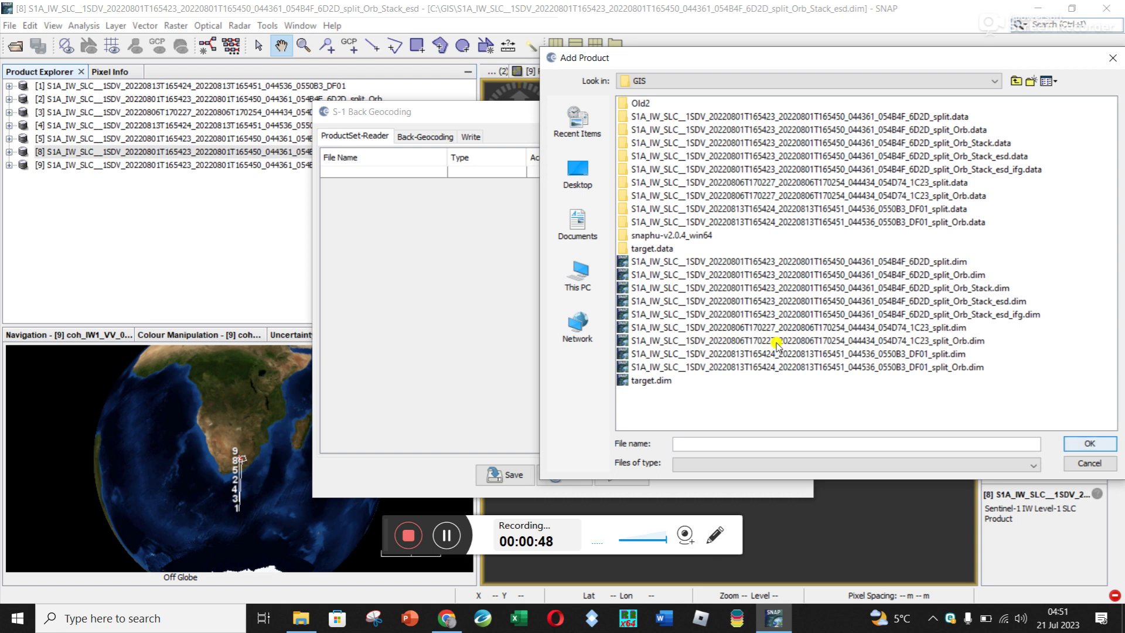
{"action": "left_click", "coordinate": [1048, 81]}
{"action": "left_click", "coordinate": [1072, 114]}
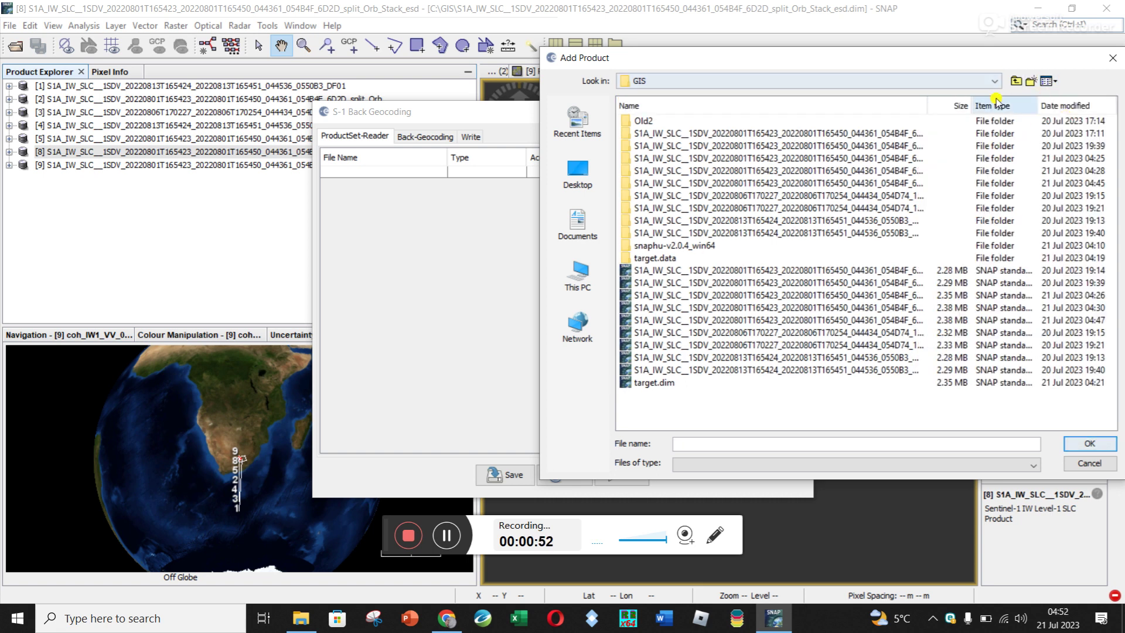
{"action": "left_click_drag", "start_coordinate": [925, 103], "coordinate": [1097, 129]}
- Add the 1 August and 13 August 2022 split_Orb.dim products as inputs for the Back Geocoding
{"action": "left_click", "coordinate": [967, 283]}
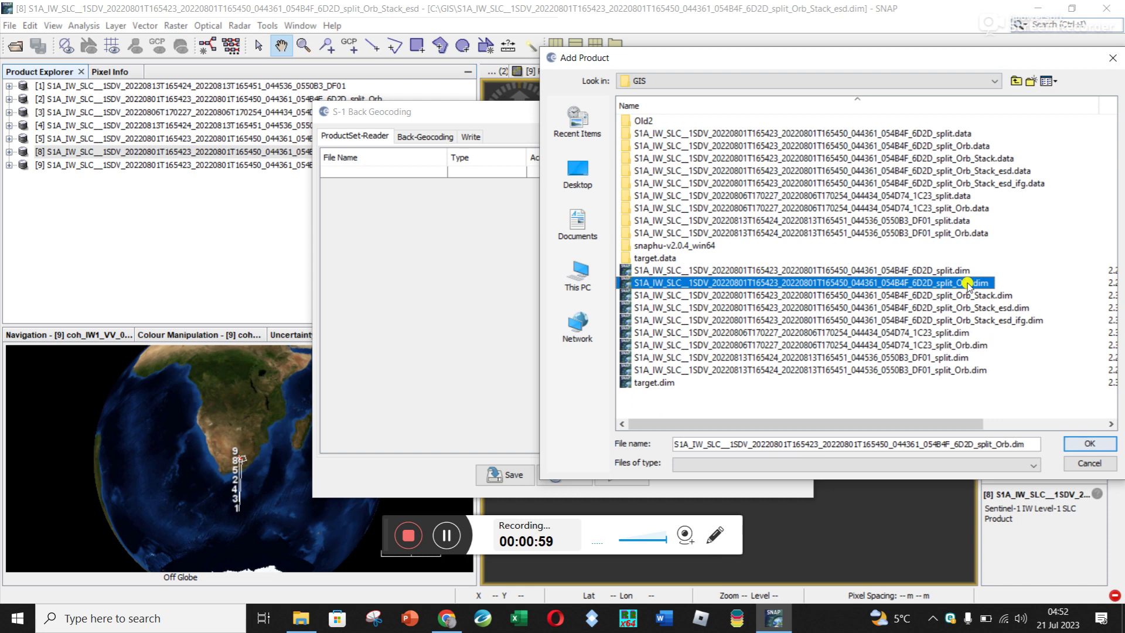
{"action": "left_click", "coordinate": [968, 345]}
{"action": "left_click", "coordinate": [964, 374]}
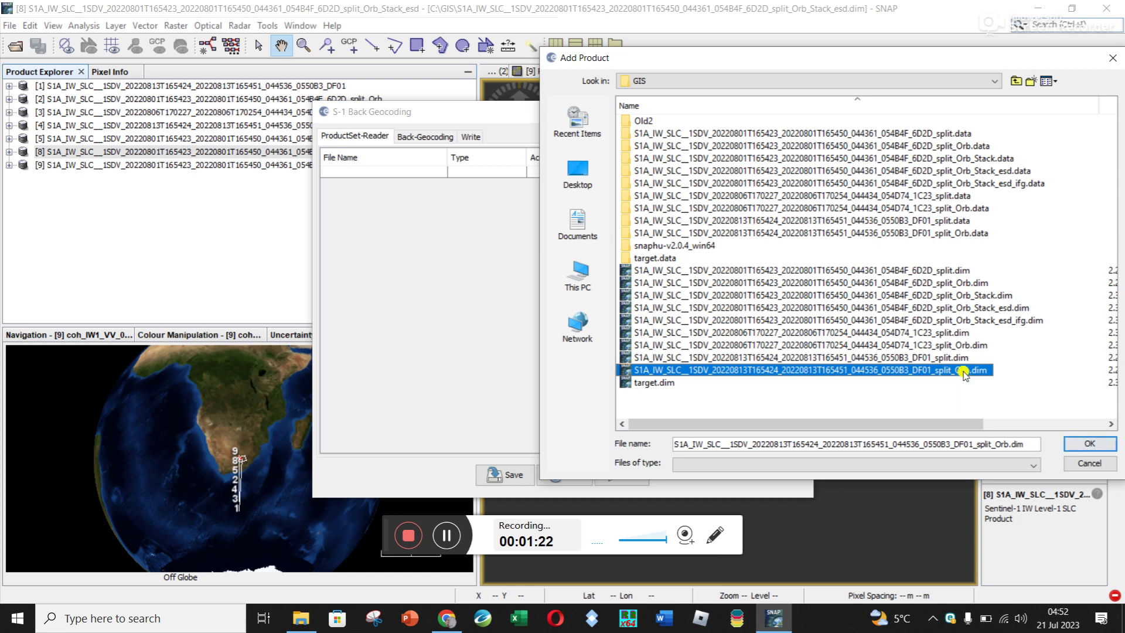
{"action": "left_click", "coordinate": [739, 284]}
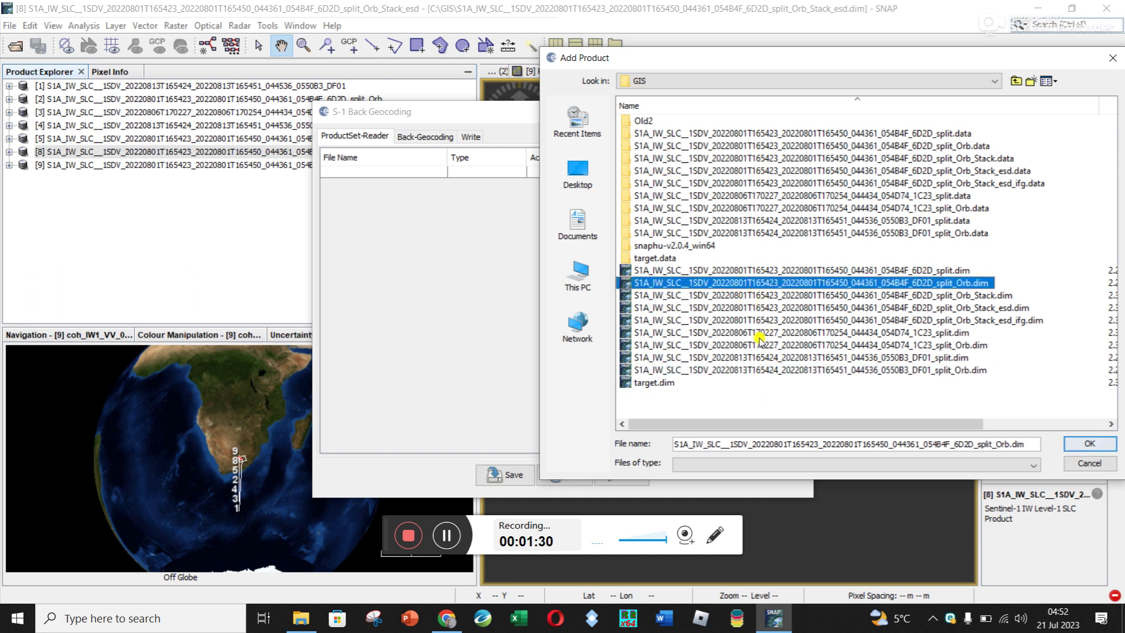
{"action": "left_click", "coordinate": [741, 371]}
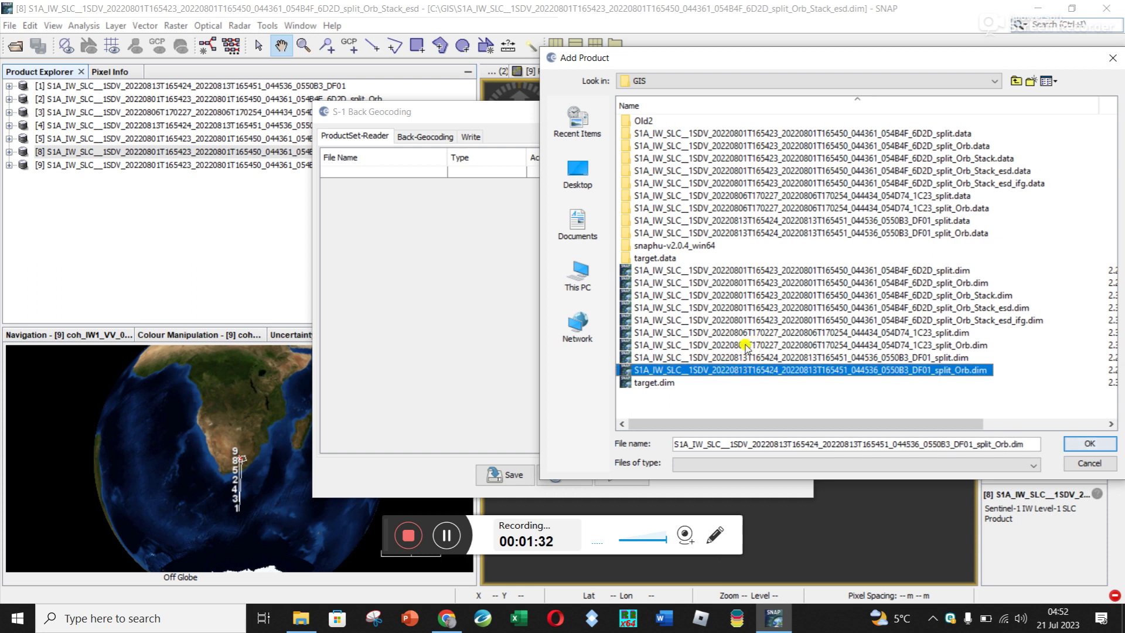
{"action": "left_click", "coordinate": [800, 284]}
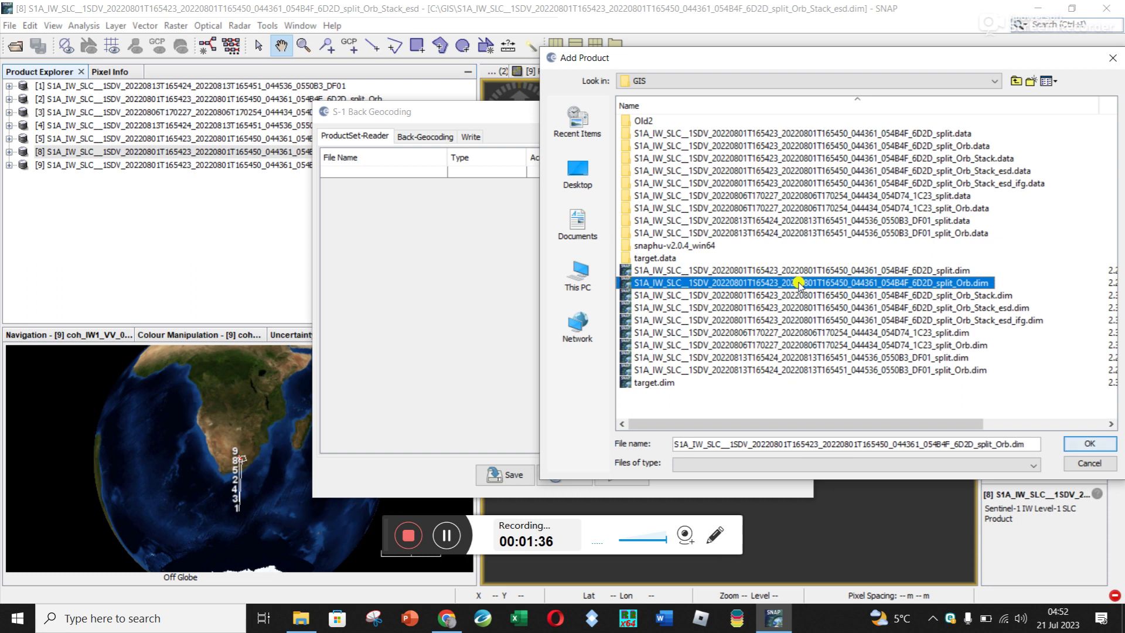
{"action": "left_click", "coordinate": [768, 370], "text": "ctrl"}
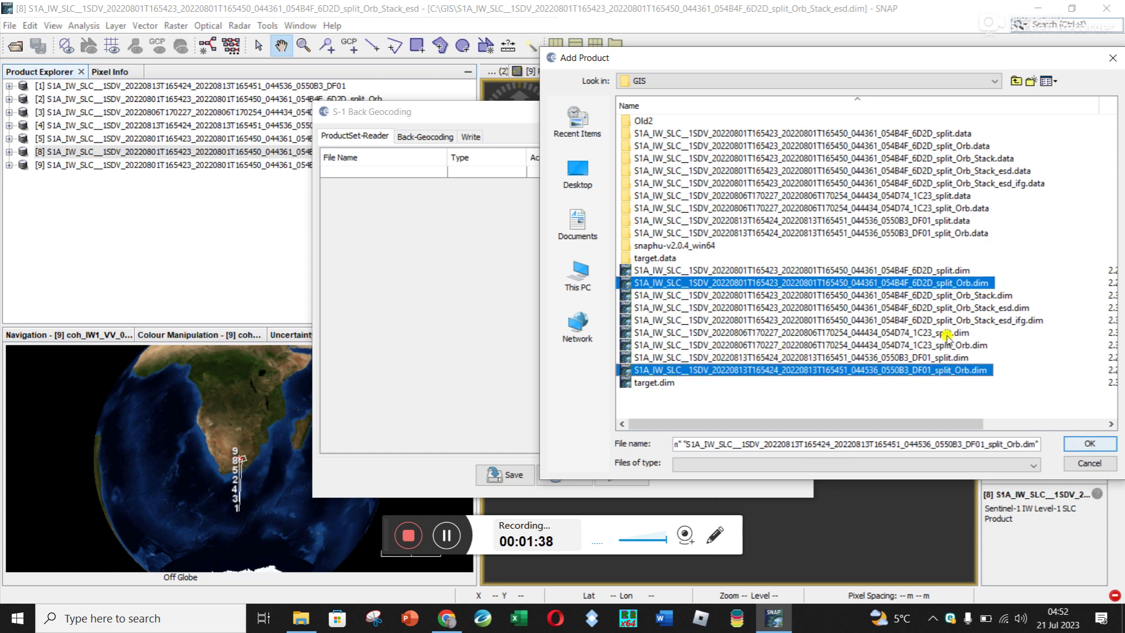
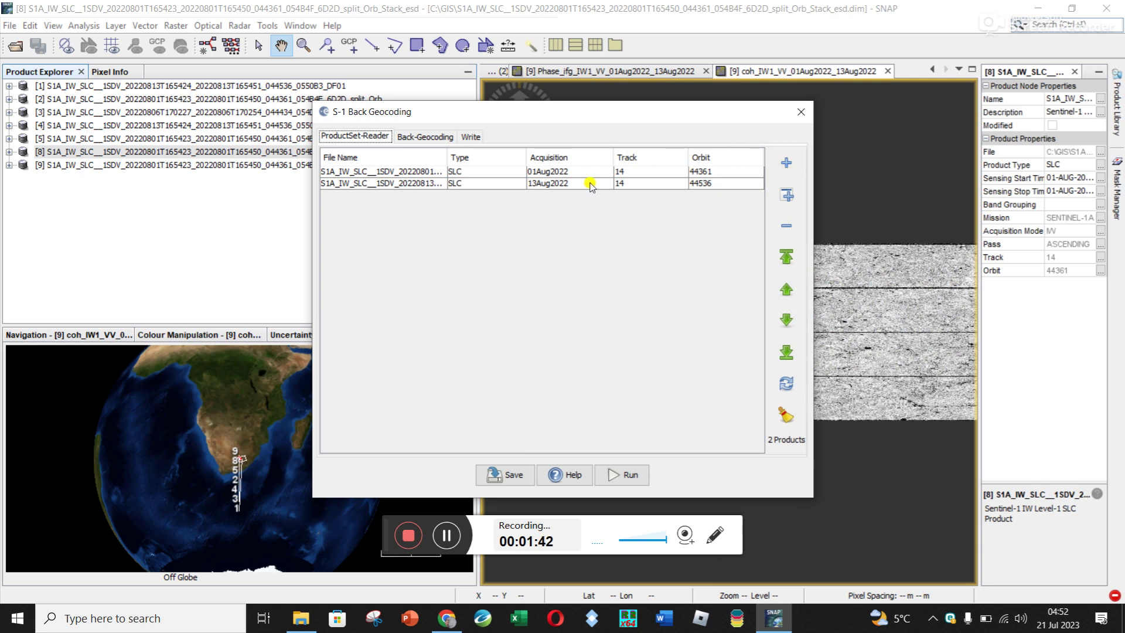
- Set the Back Geocoding elevation model to SRTM 1Sec HGT (Auto Download), recheck the product list, and close without running
{"action": "left_click", "coordinate": [416, 138]}
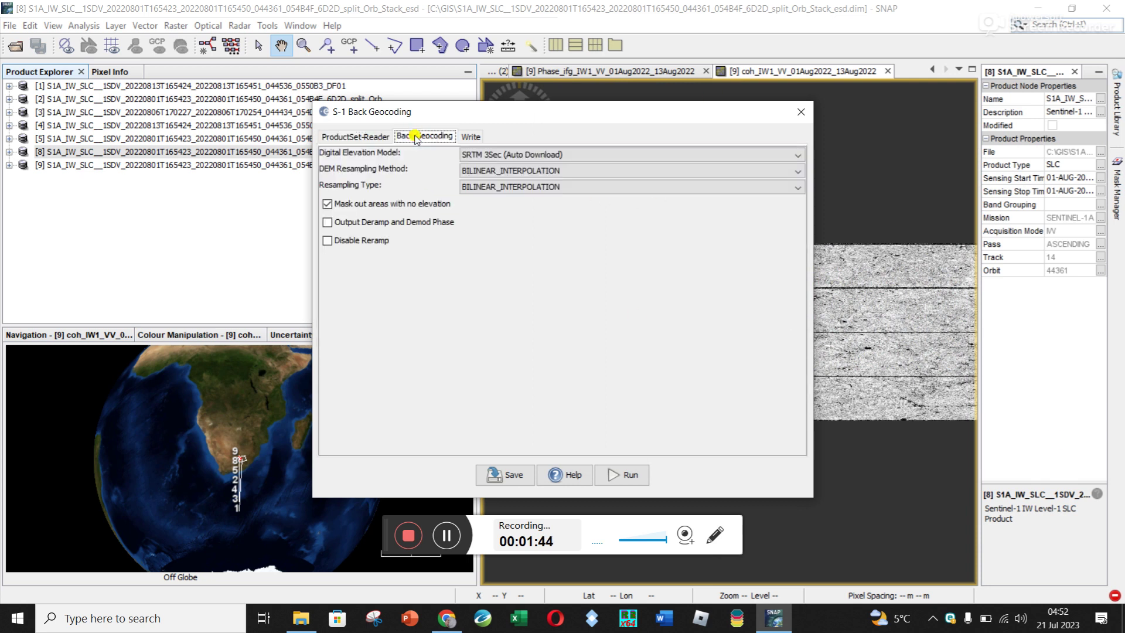
{"action": "left_click", "coordinate": [520, 156]}
{"action": "left_click", "coordinate": [516, 228]}
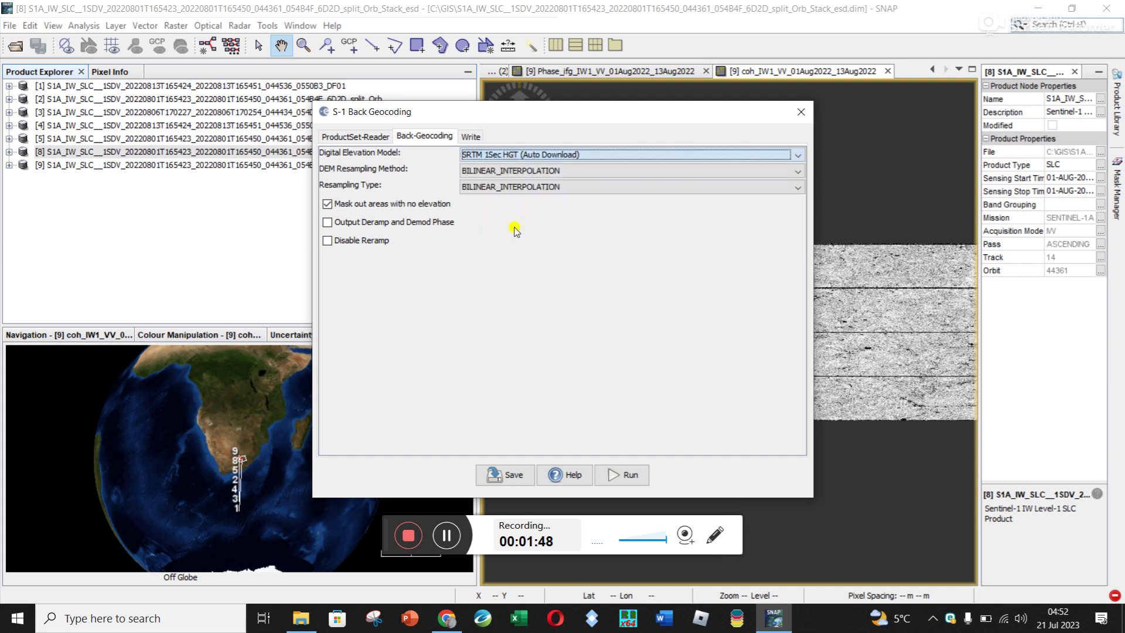
{"action": "left_click", "coordinate": [355, 136]}
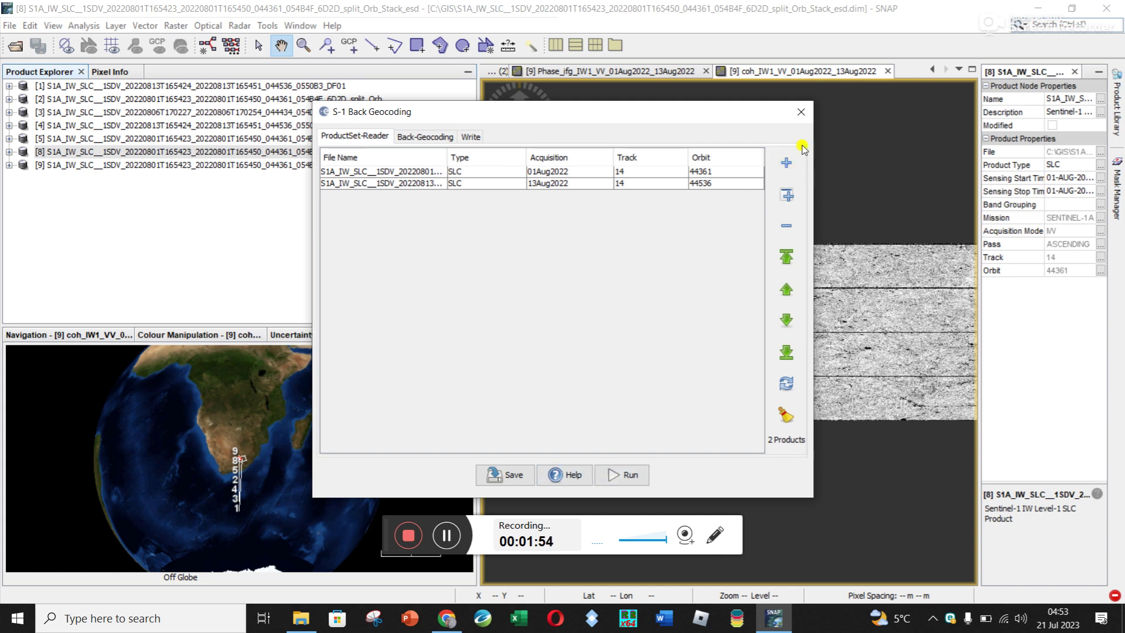
{"action": "left_click", "coordinate": [801, 112]}
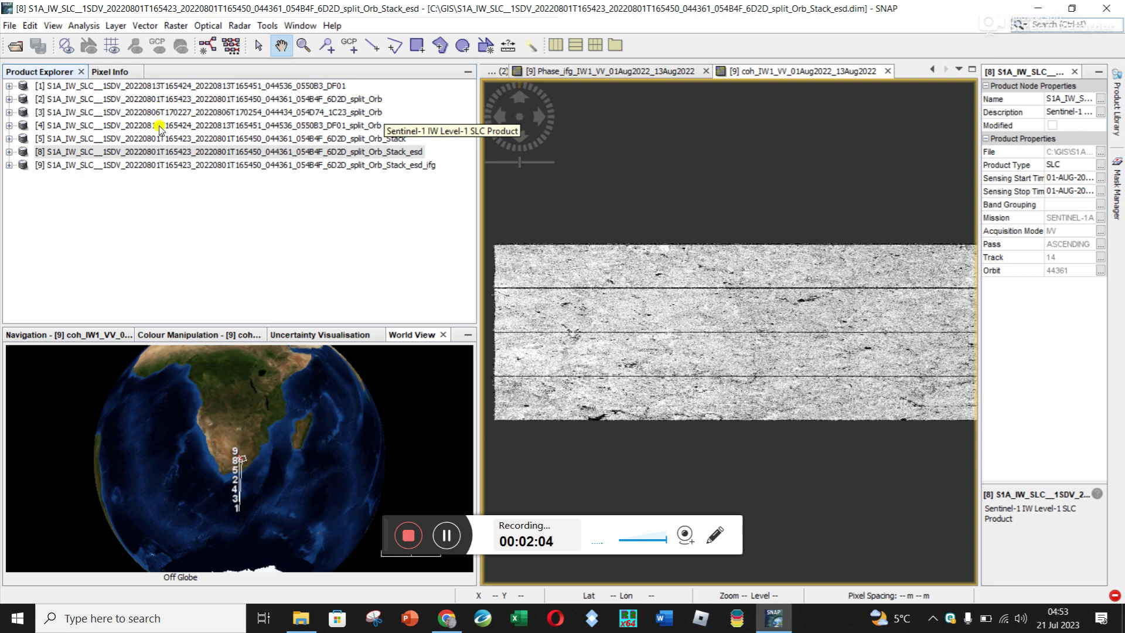
- Open S-1 Enhanced Spectral Diversity for the split_Orb_Stack product, review its input/output and processing parameters, and close it without running
{"action": "left_click", "coordinate": [398, 140]}
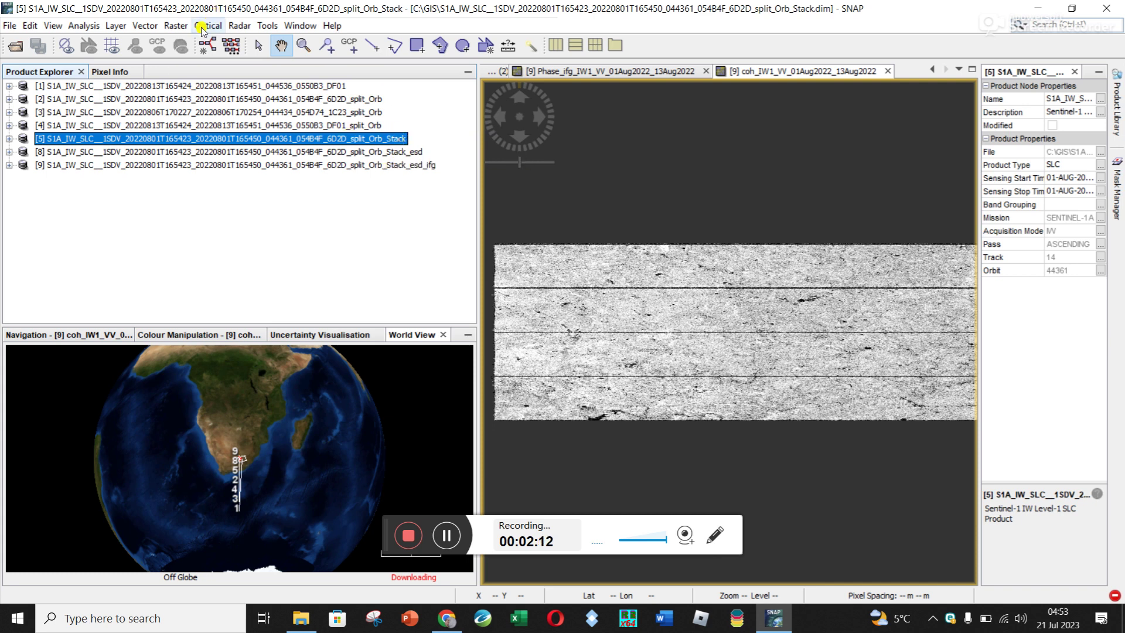
{"action": "left_click", "coordinate": [234, 27]}
{"action": "mouse_move", "coordinate": [278, 93]}
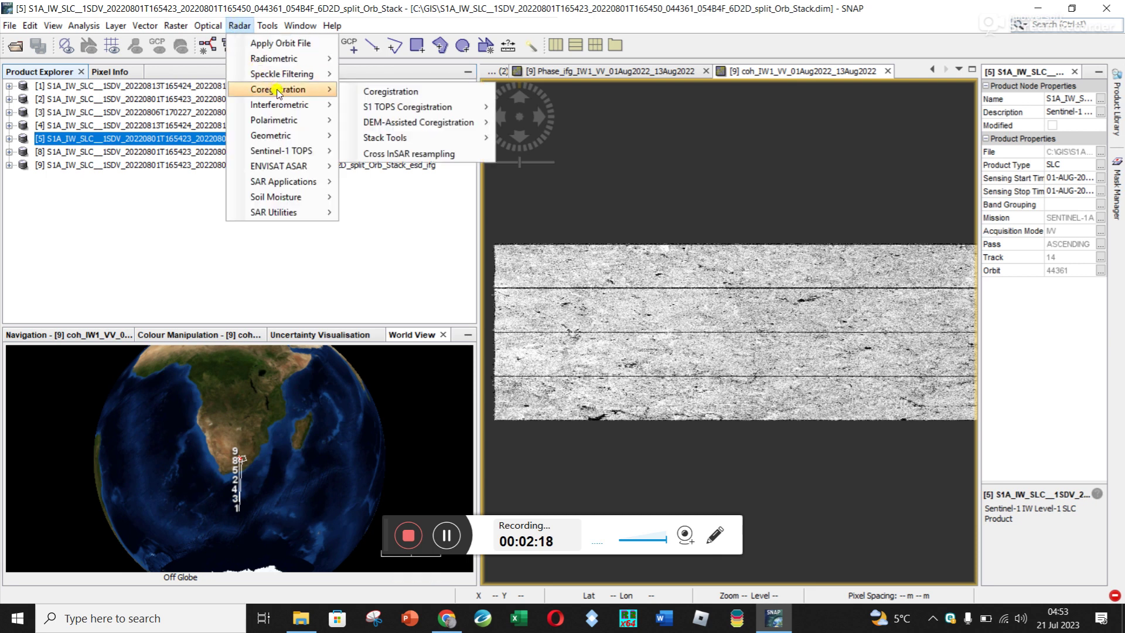
{"action": "mouse_move", "coordinate": [376, 110]}
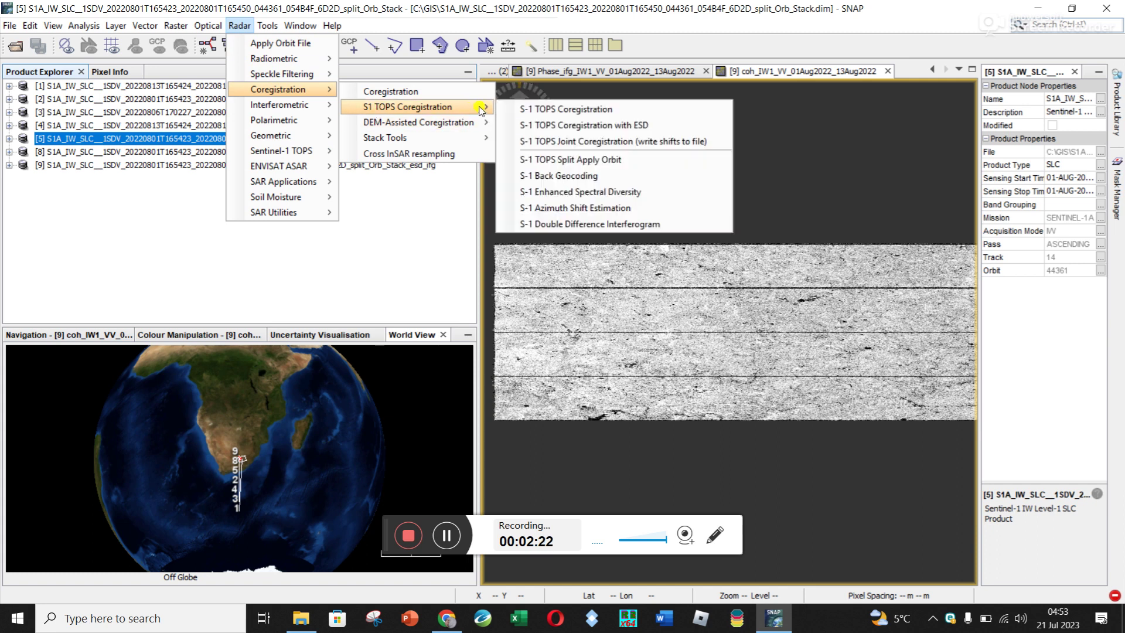
{"action": "left_click", "coordinate": [571, 194]}
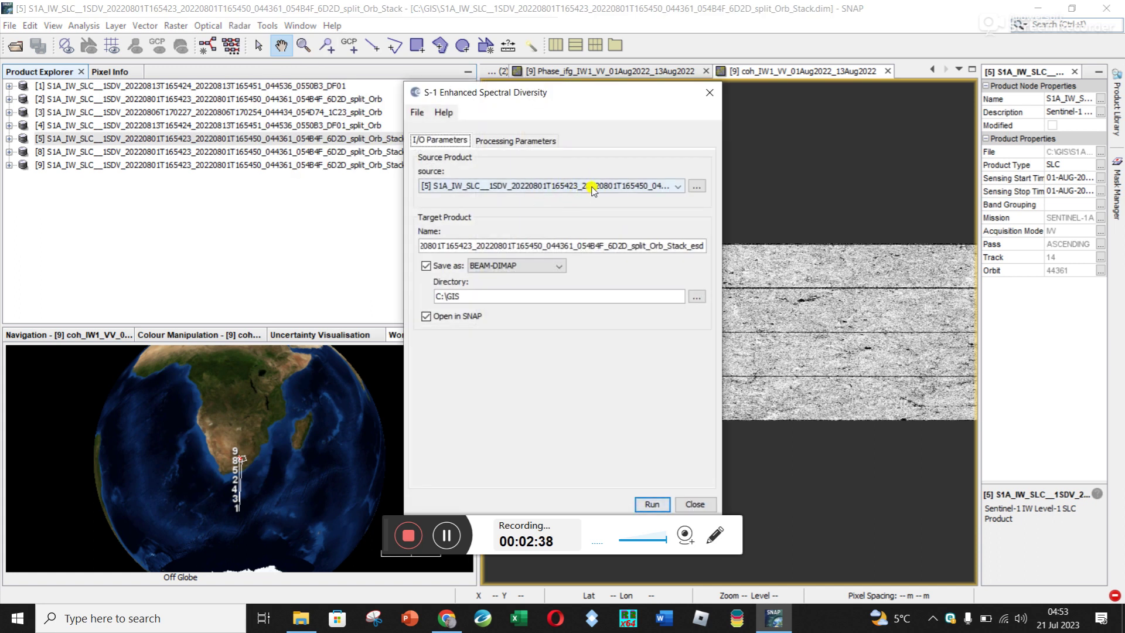
{"action": "left_click_drag", "start_coordinate": [578, 94], "coordinate": [696, 63]}
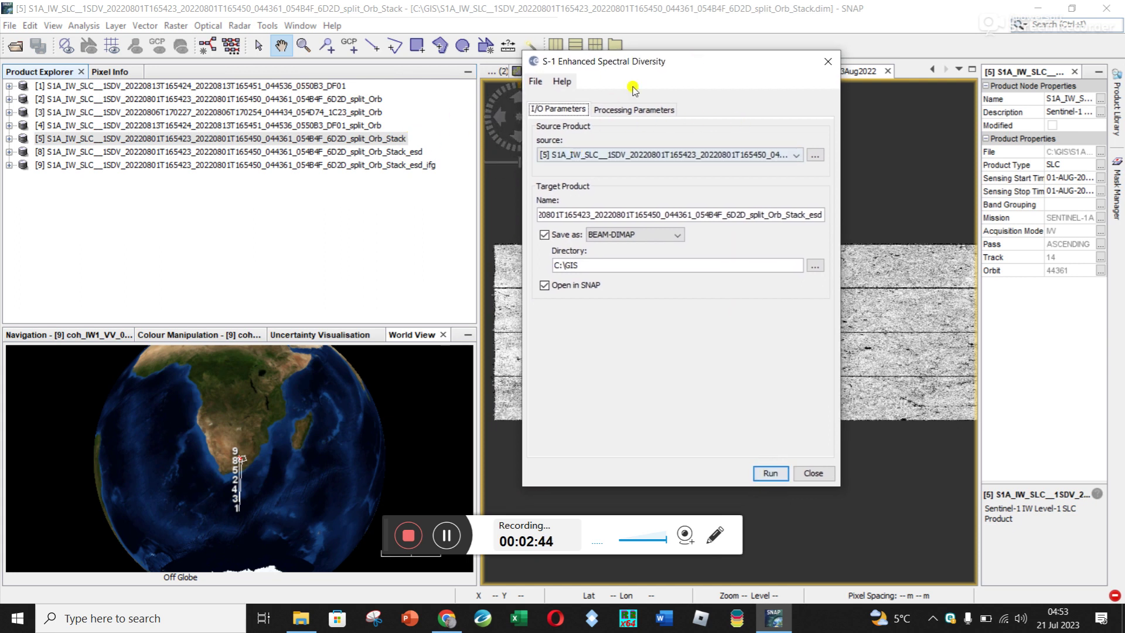
{"action": "left_click", "coordinate": [629, 110]}
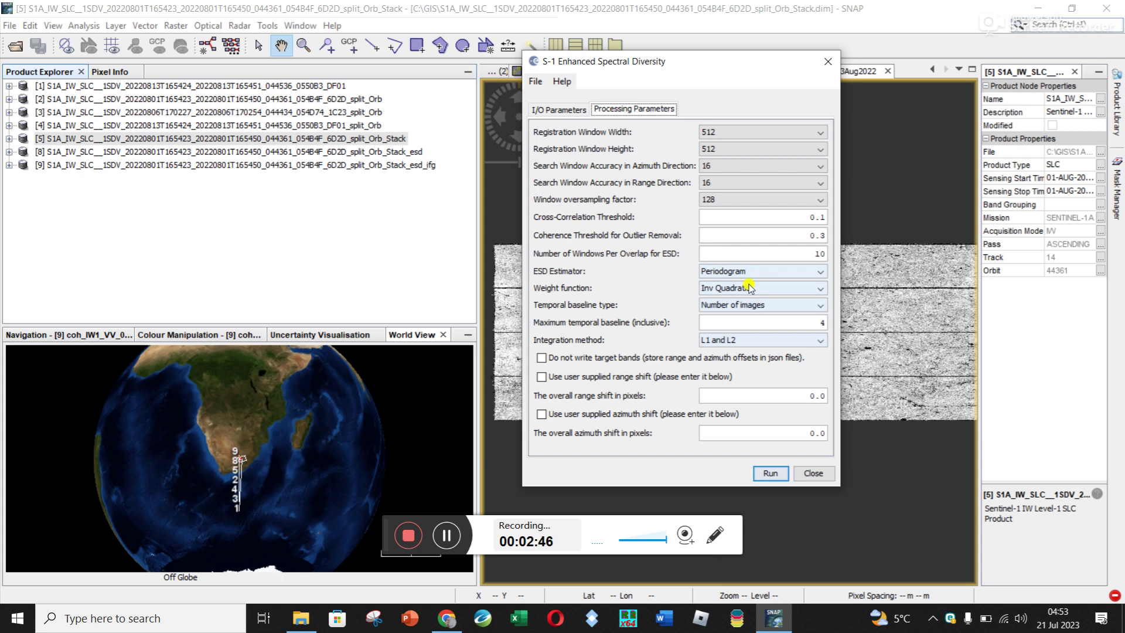
{"action": "left_click", "coordinate": [557, 108]}
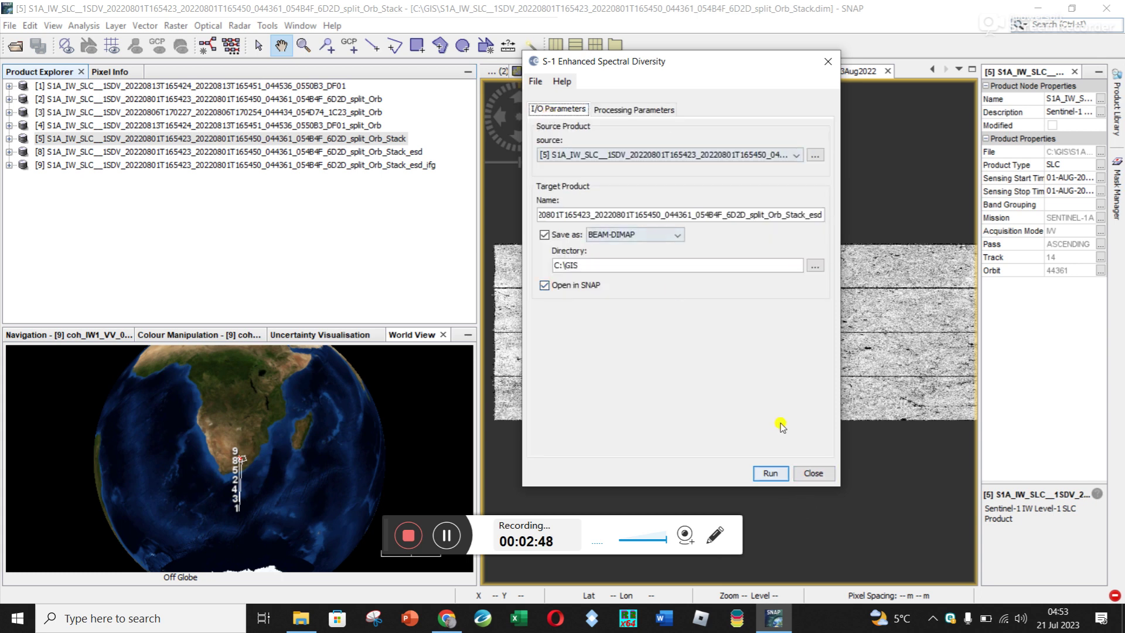
{"action": "left_click", "coordinate": [827, 58]}
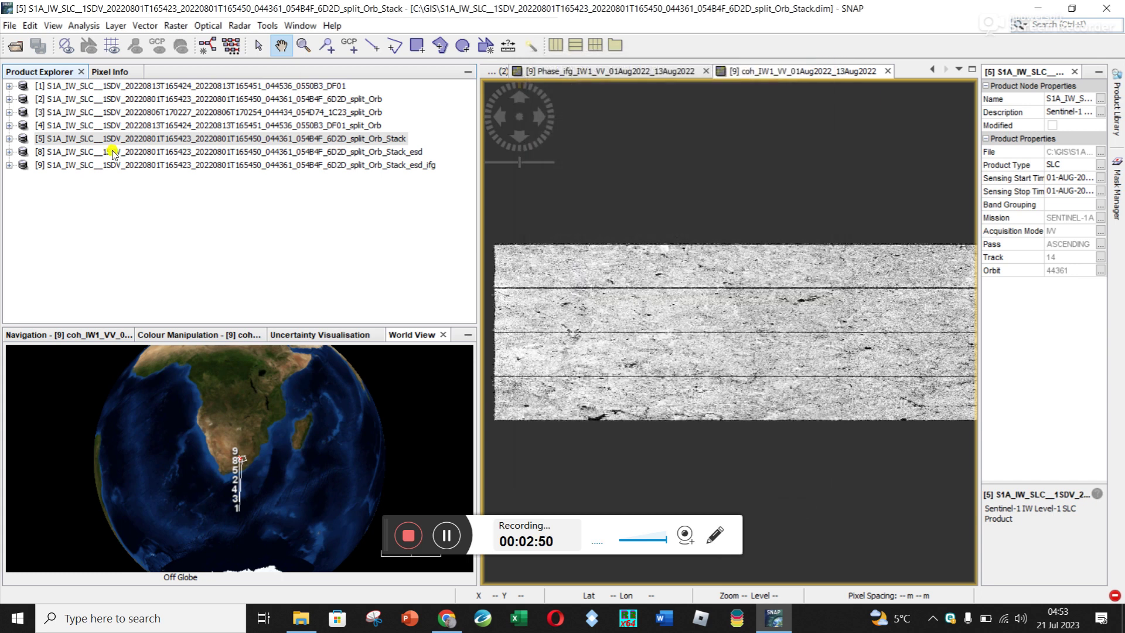
{"action": "left_click", "coordinate": [134, 154]}
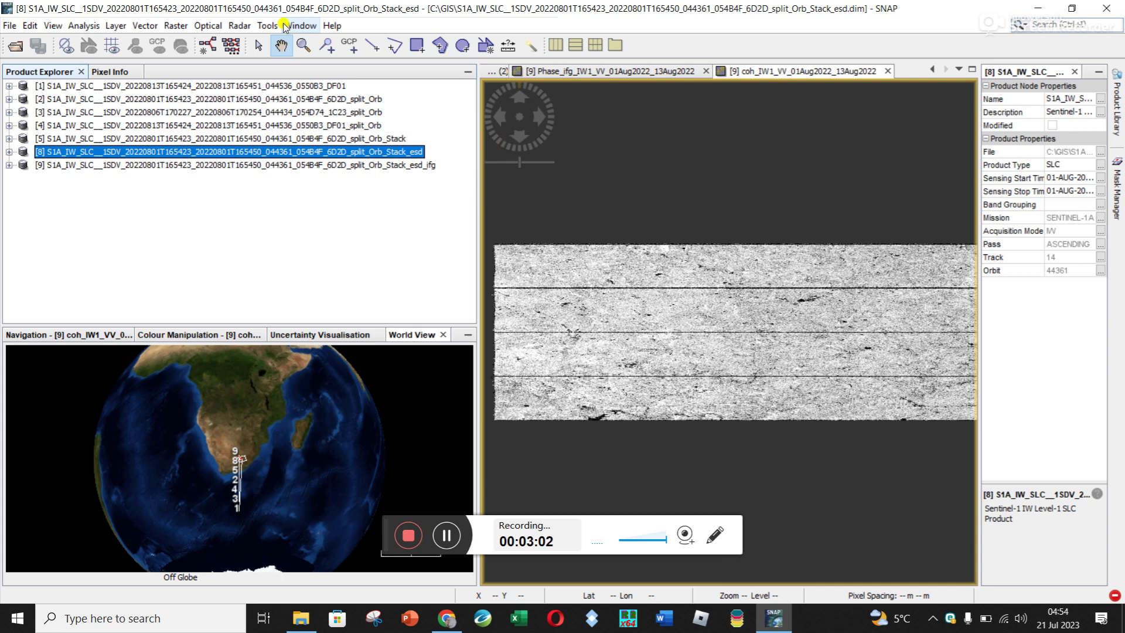
{"action": "left_click", "coordinate": [239, 25]}
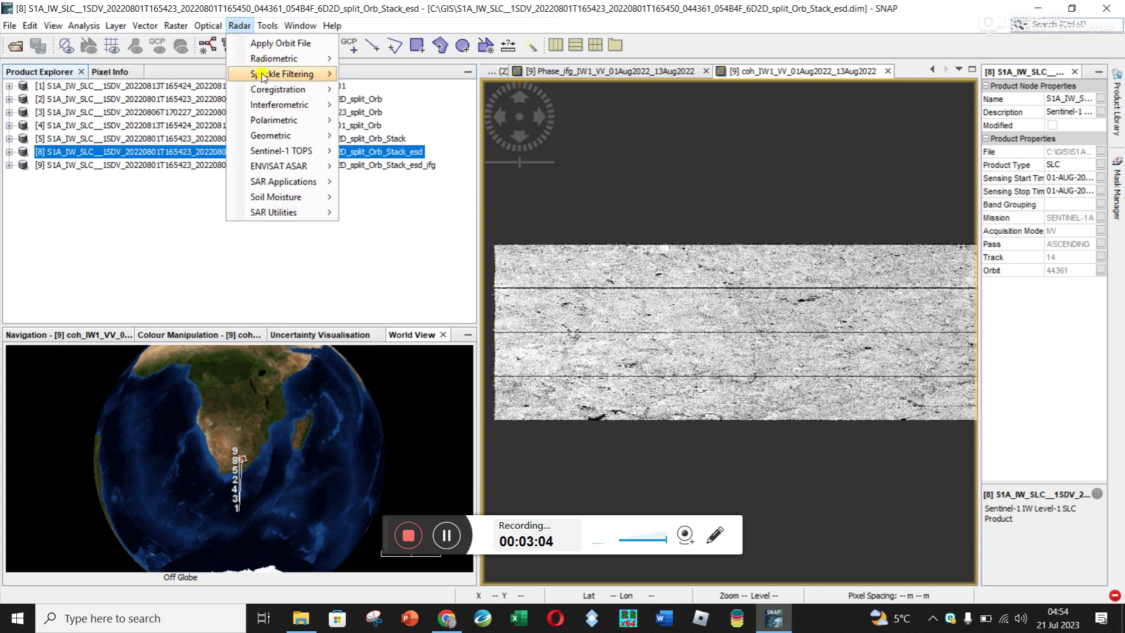
{"action": "mouse_move", "coordinate": [422, 108]}
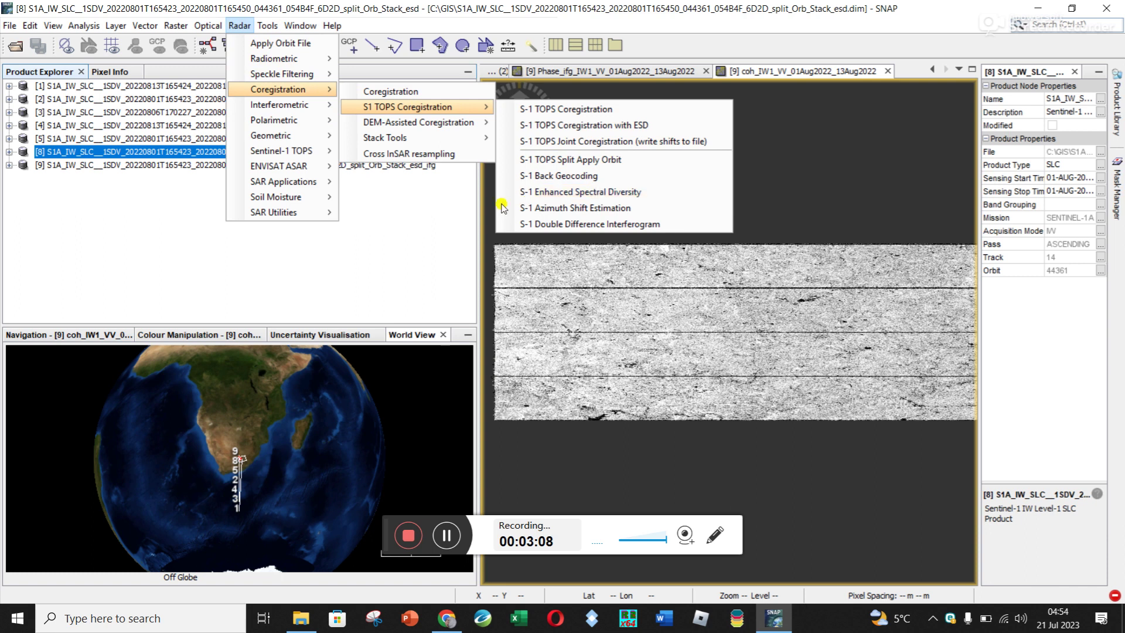
{"action": "left_click", "coordinate": [446, 225]}
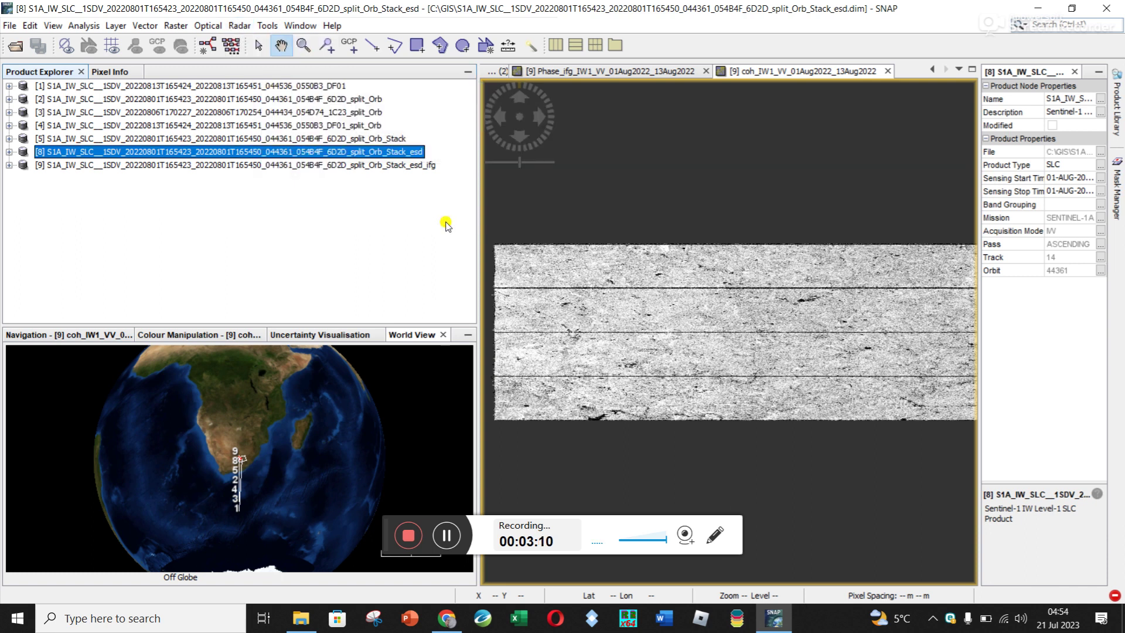
- Open an RGB image of the split_Orb_Stack_esd product with Intensity_IW1_VV_mst_01Aug2022 as red and green and Intensity_IW1_VV_slv1_13Aug2022 as blue
{"action": "right_click", "coordinate": [250, 153]}
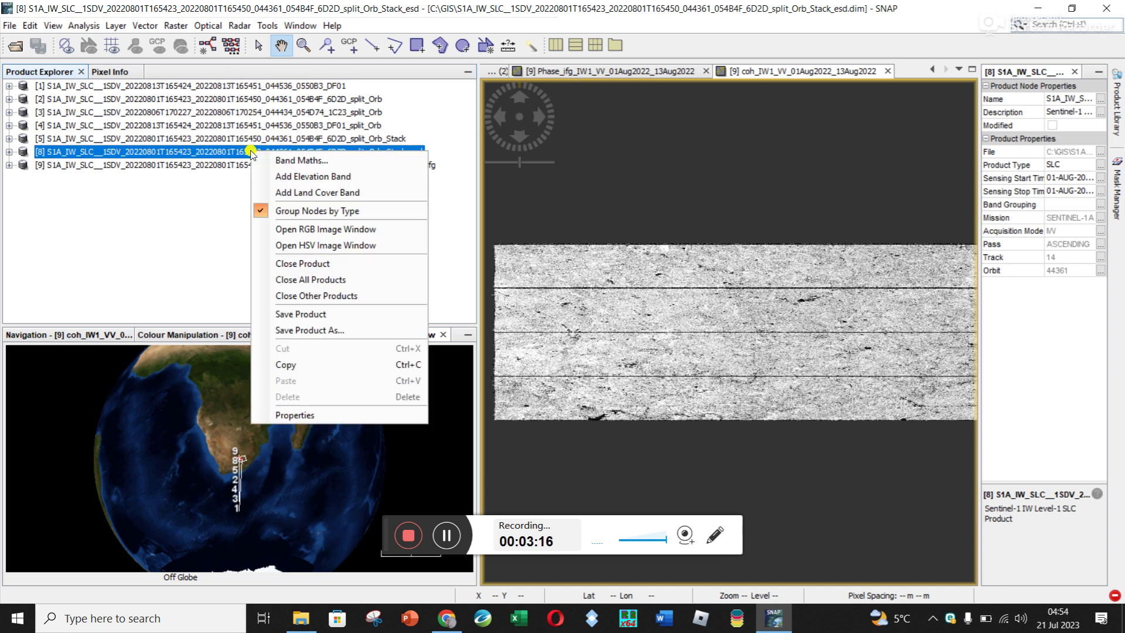
{"action": "left_click", "coordinate": [348, 230]}
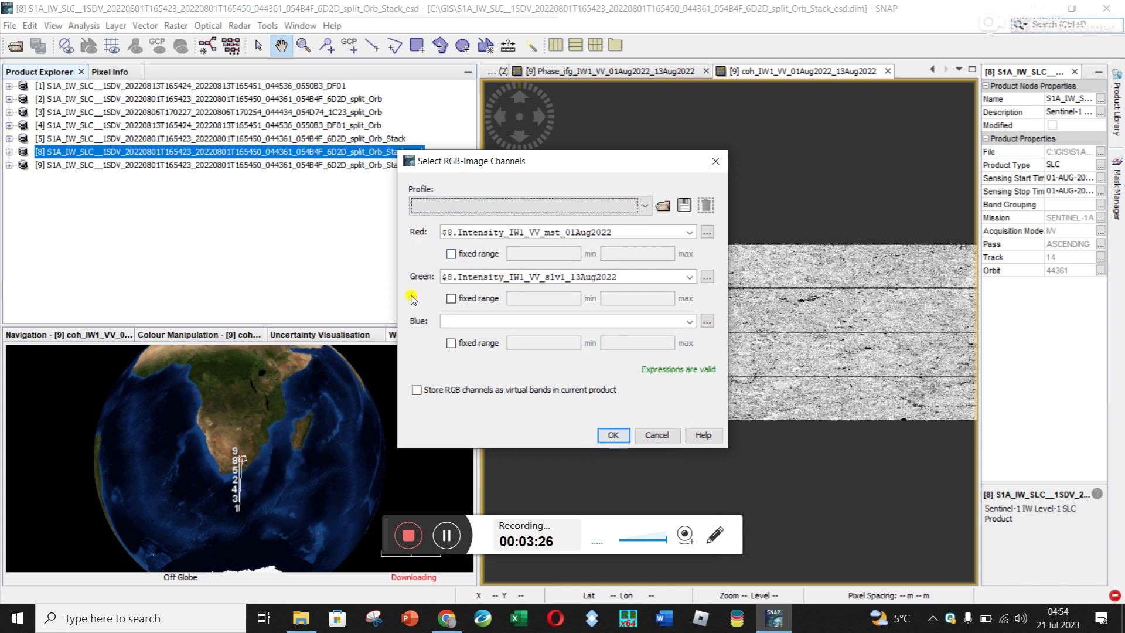
{"action": "left_click", "coordinate": [690, 233]}
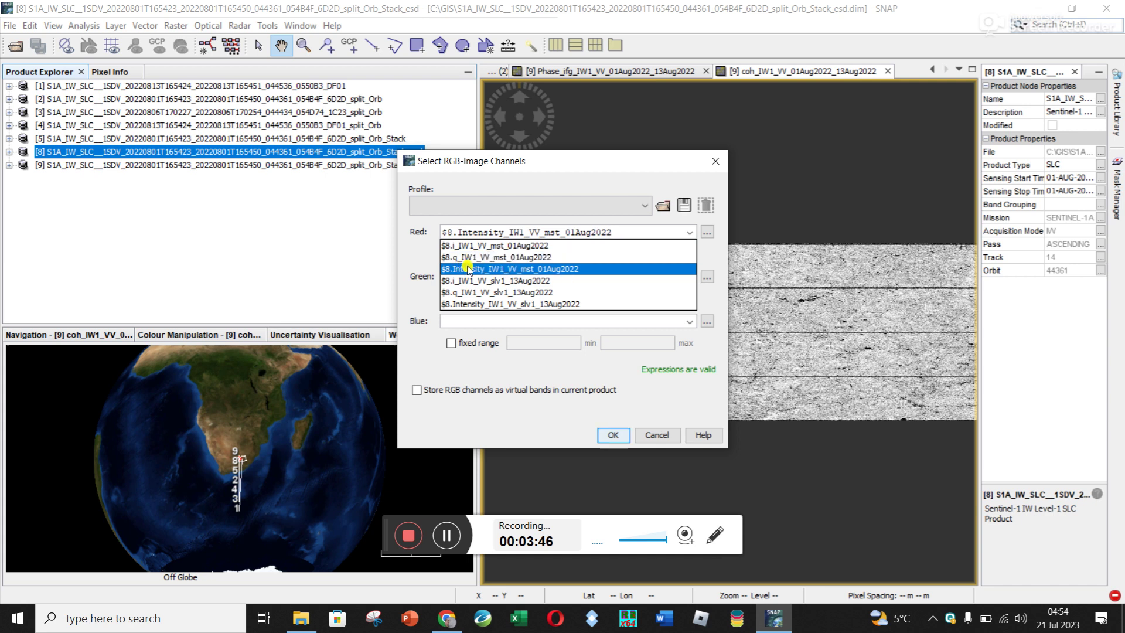
{"action": "left_click", "coordinate": [528, 269]}
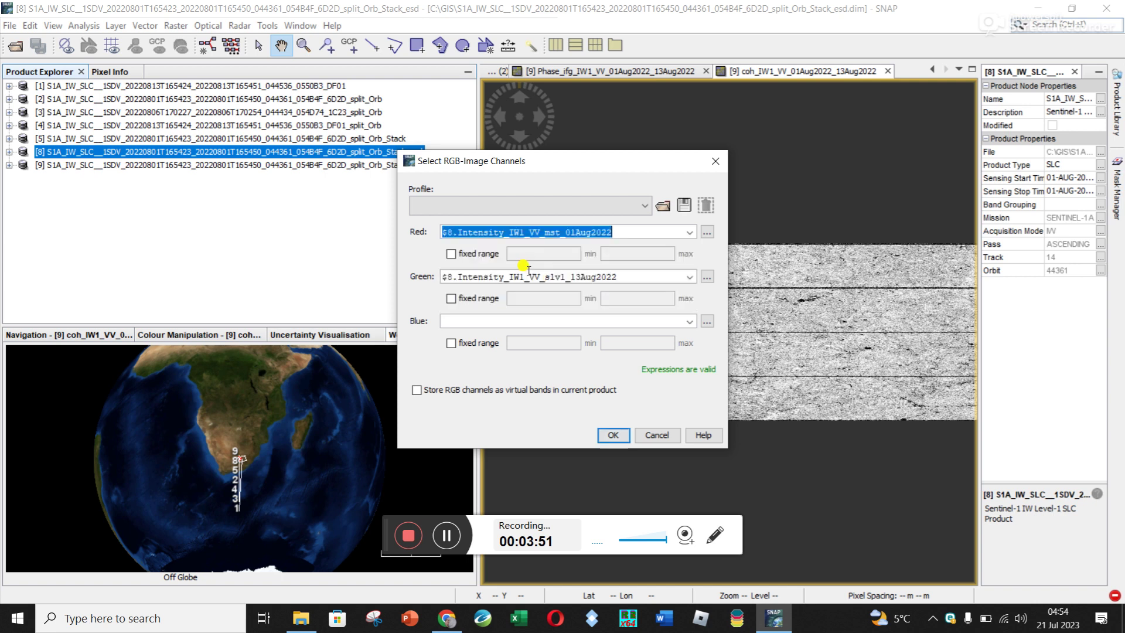
{"action": "left_click", "coordinate": [690, 277]}
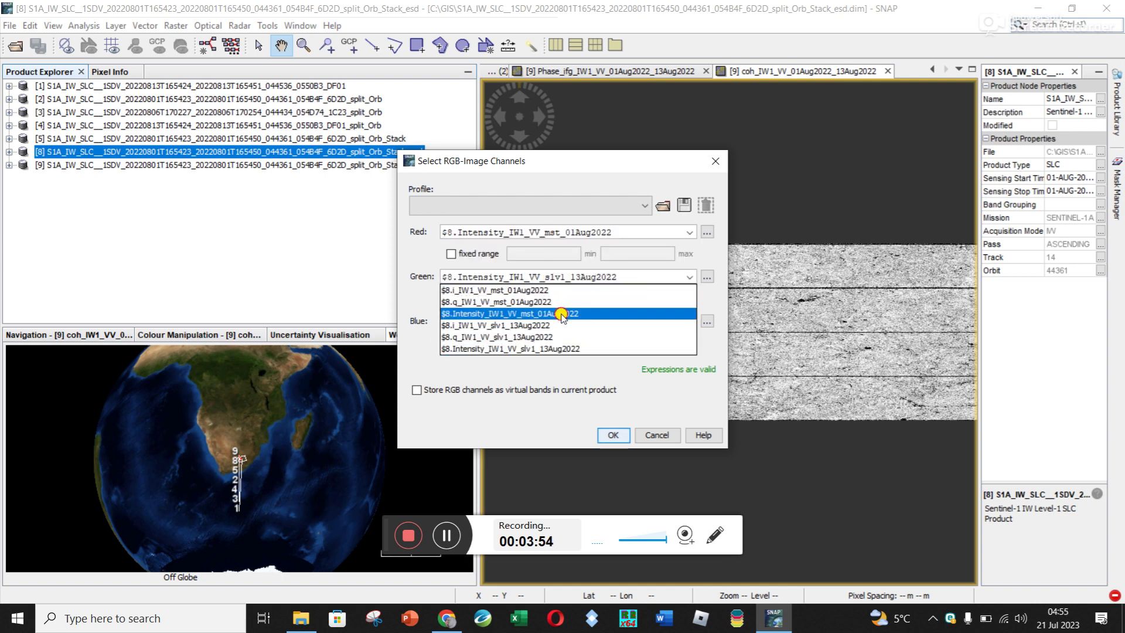
{"action": "left_click", "coordinate": [562, 314]}
{"action": "left_click", "coordinate": [690, 321]}
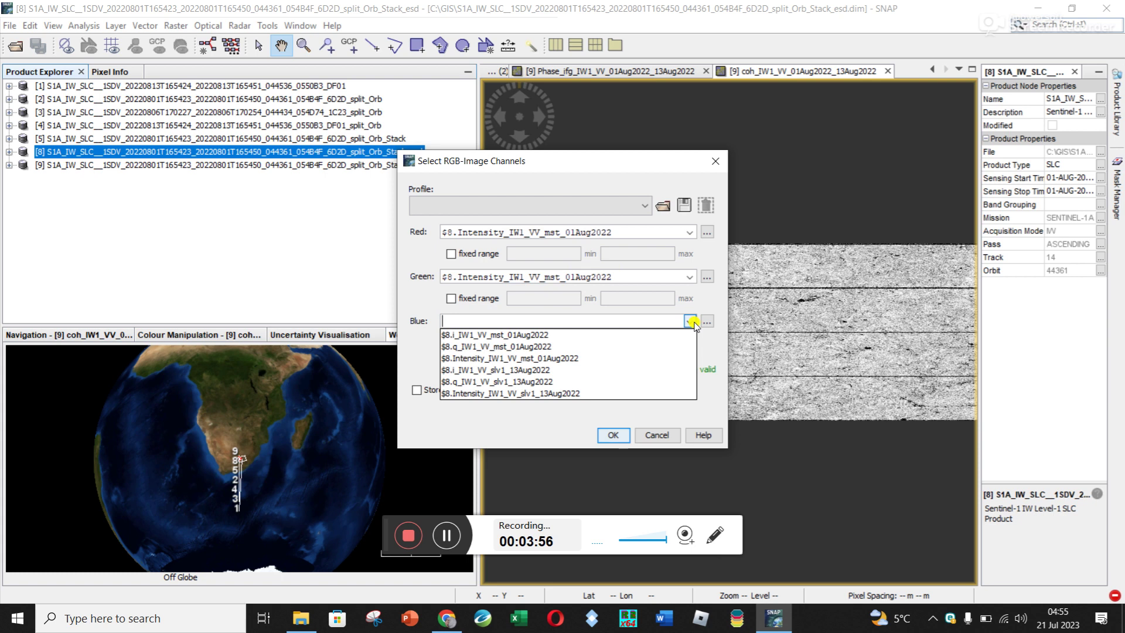
{"action": "left_click", "coordinate": [536, 394]}
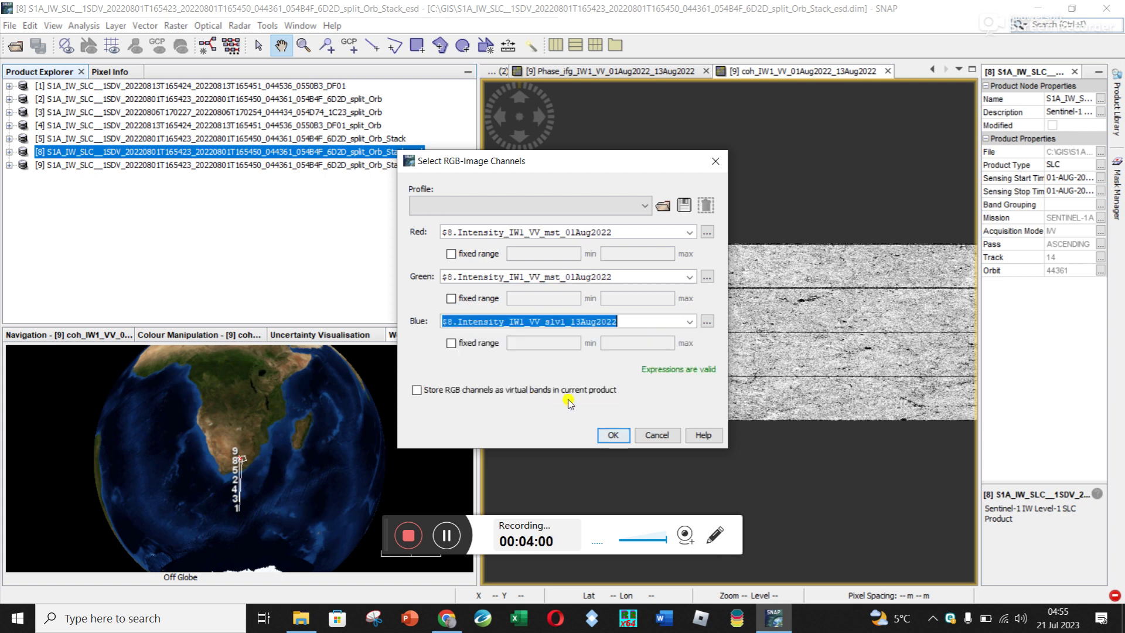
{"action": "left_click", "coordinate": [615, 436]}
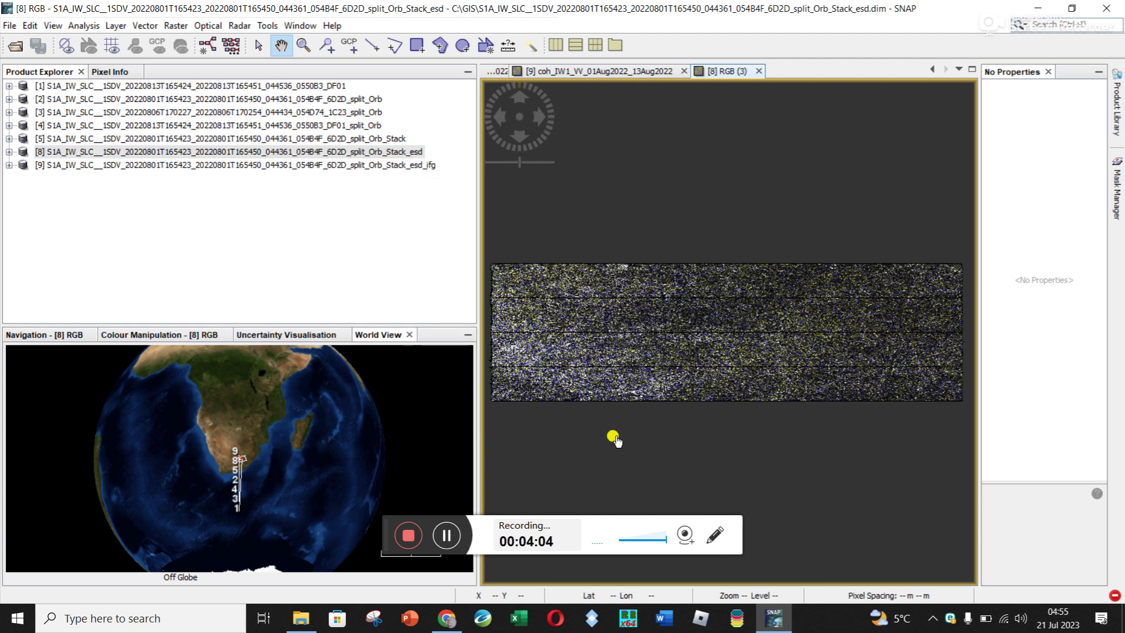
- Cancel the RGB channel selection and examine the esd stack's RGB image in close detail around a burst boundary
{"action": "left_click", "coordinate": [445, 535]}
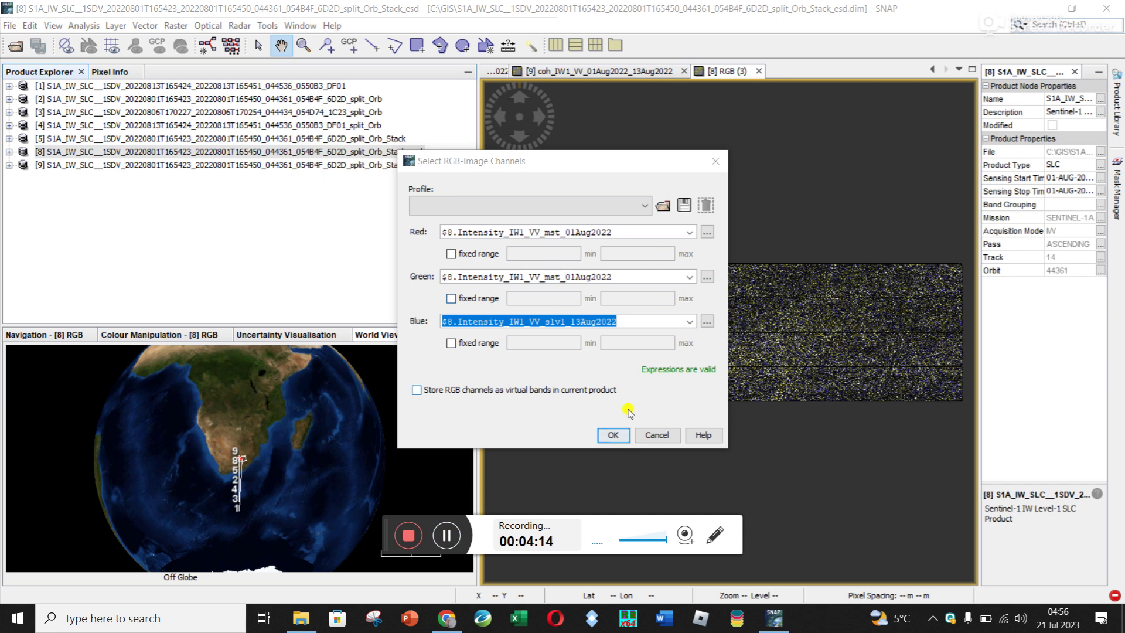
{"action": "left_click", "coordinate": [656, 435]}
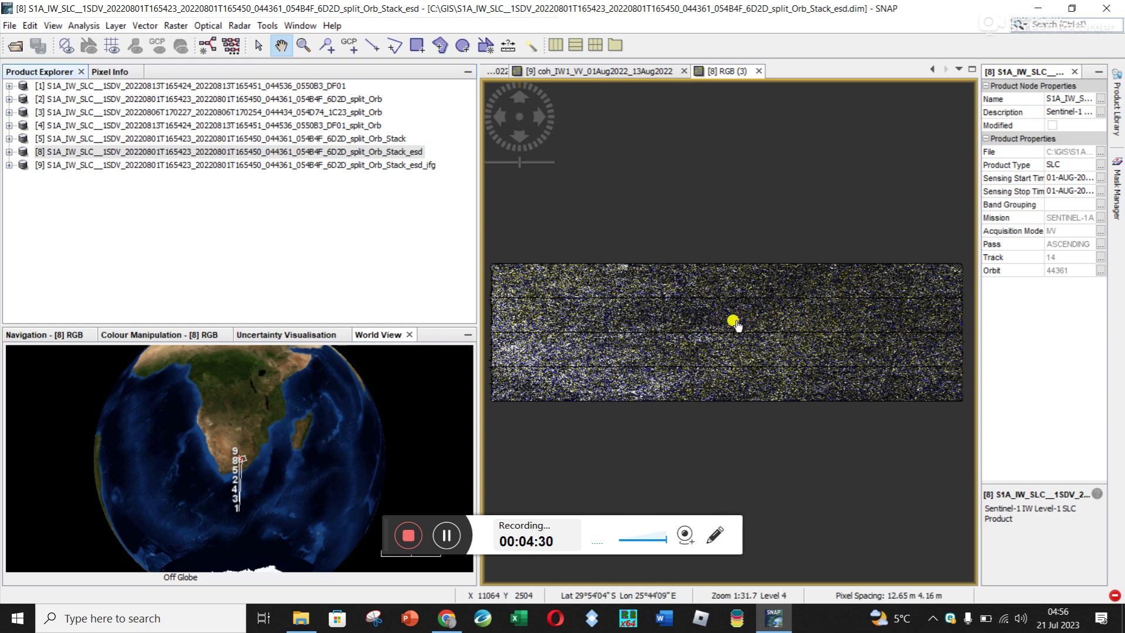
{"action": "scroll", "coordinate": [737, 325], "scroll_direction": "up", "scroll_amount": 5}
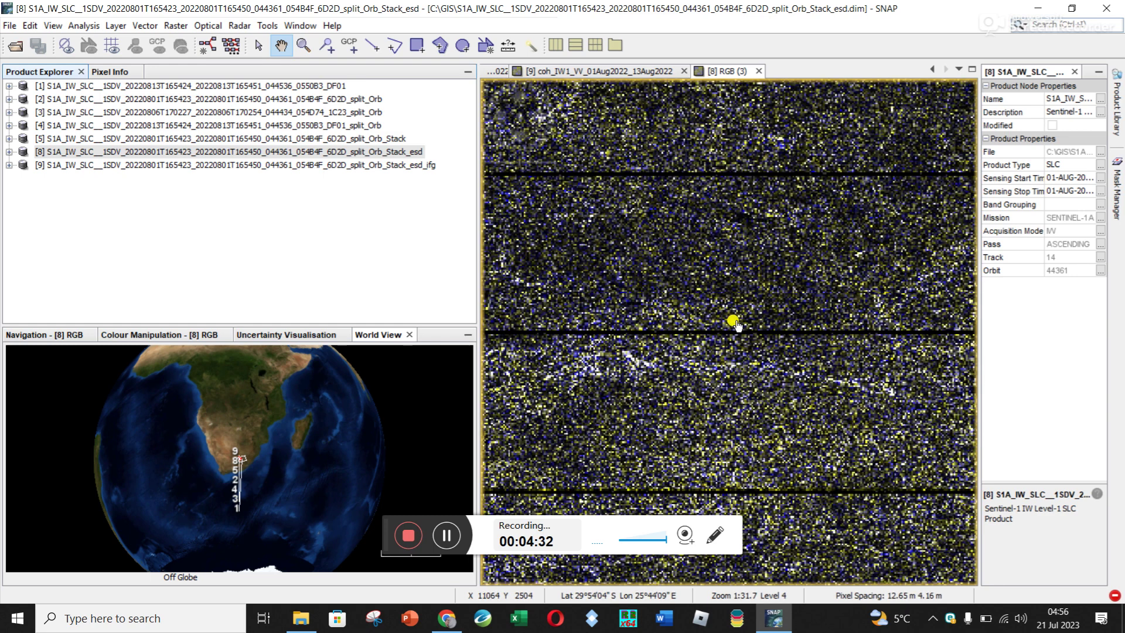
{"action": "scroll", "coordinate": [737, 325], "scroll_direction": "up", "scroll_amount": 4}
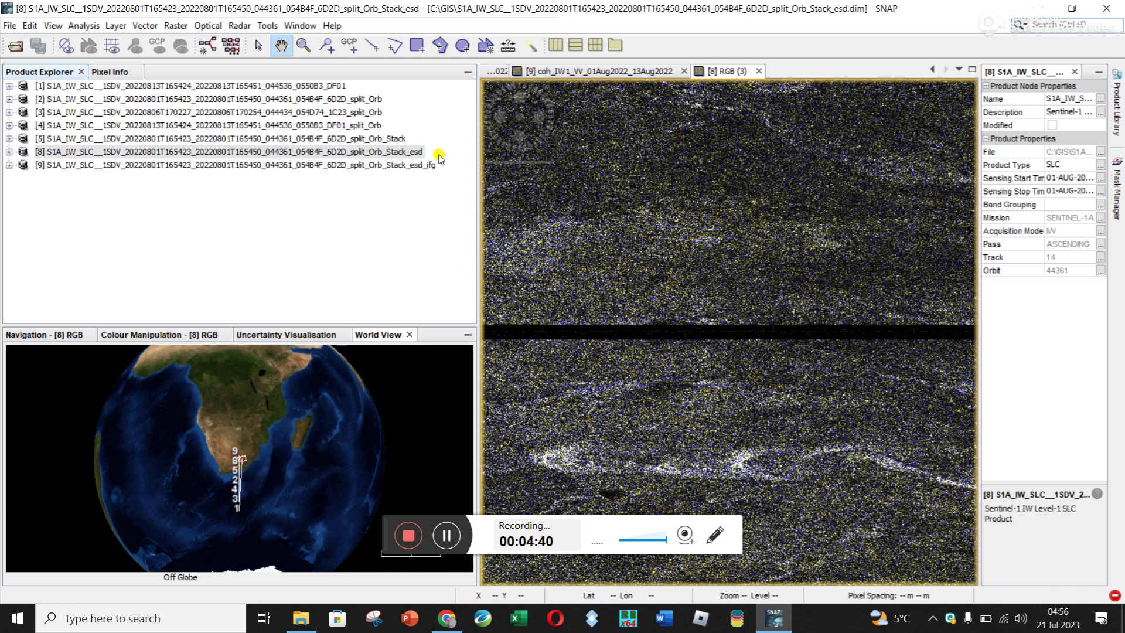
- Open the RGB image channel selection for the split_Orb_Stack_esd product
{"action": "right_click", "coordinate": [400, 153]}
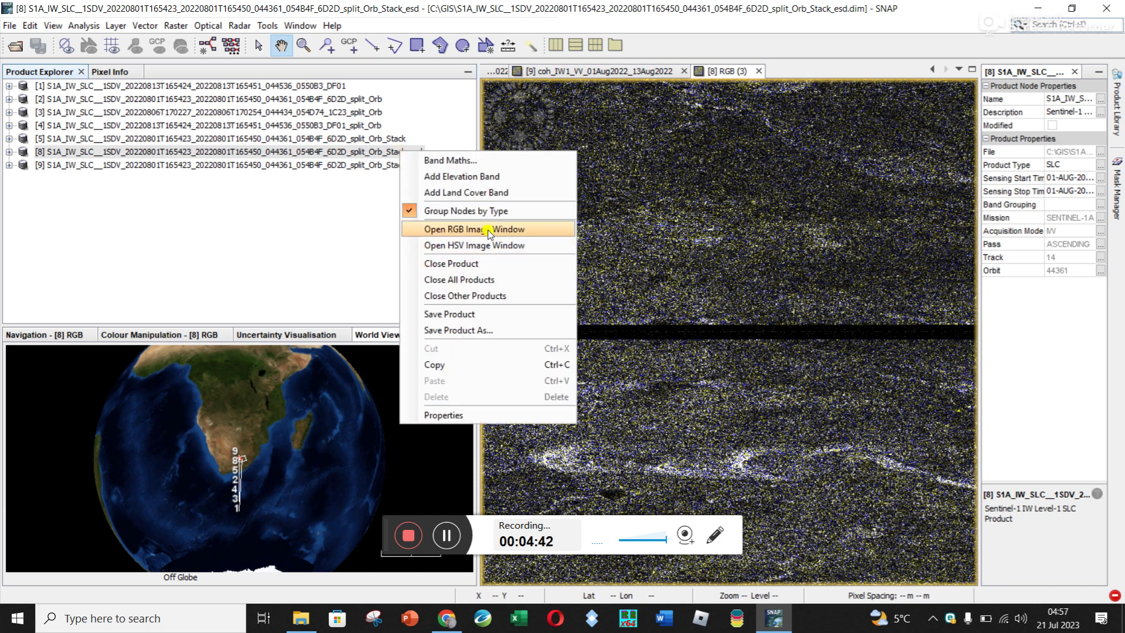
{"action": "left_click", "coordinate": [460, 229]}
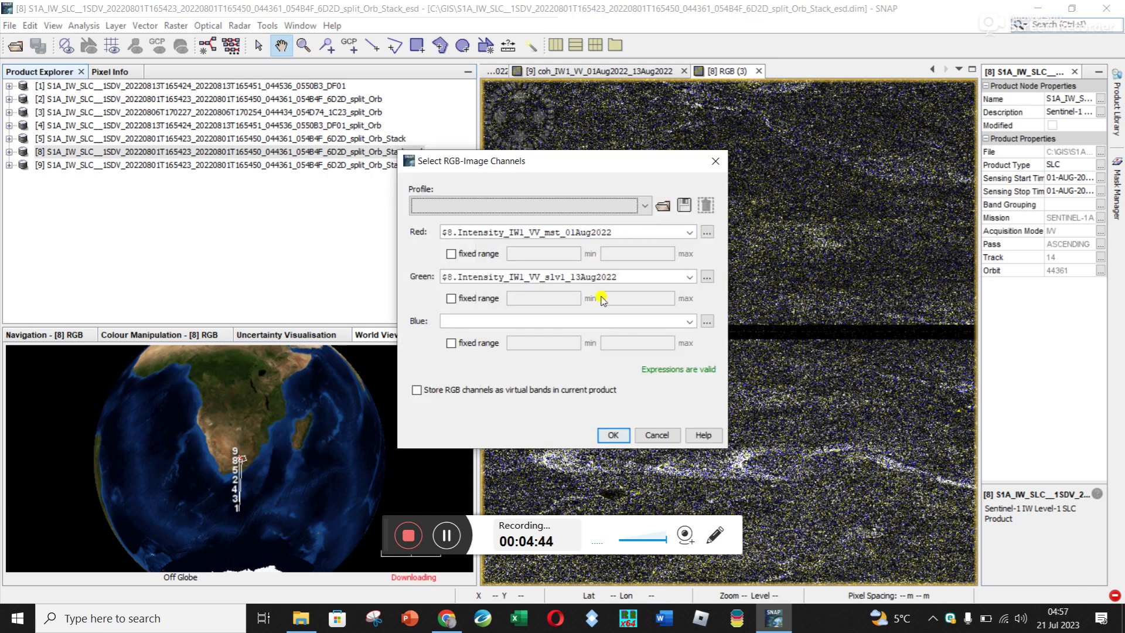